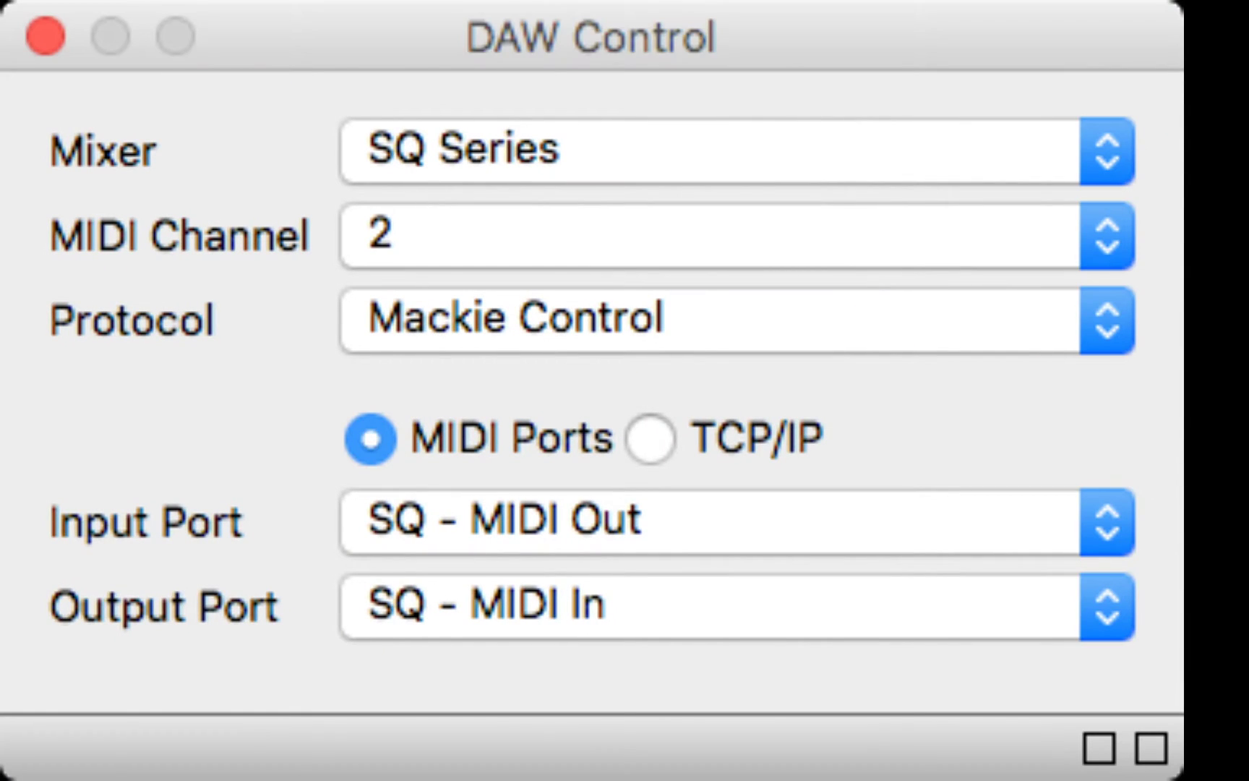
Try the console's TCP/IP connection and its IP address, then switch back to MIDI ports
click(651, 438)
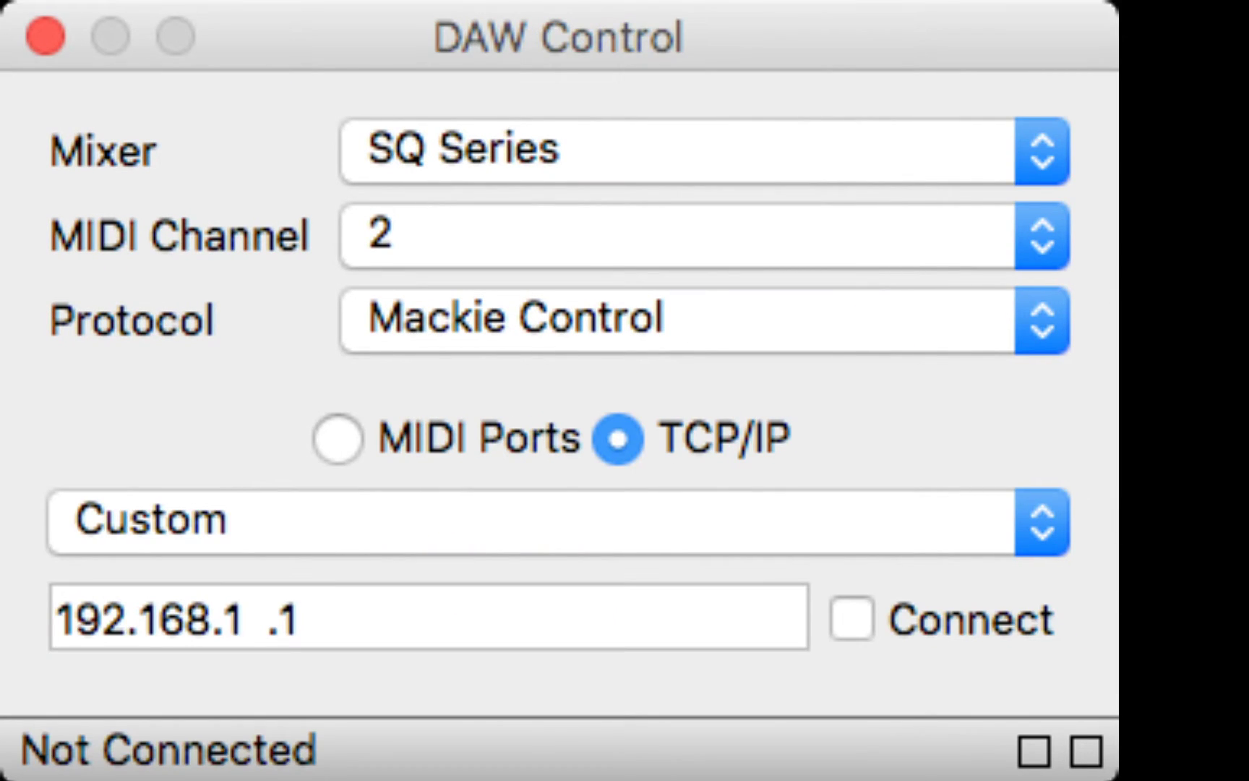
click(188, 618)
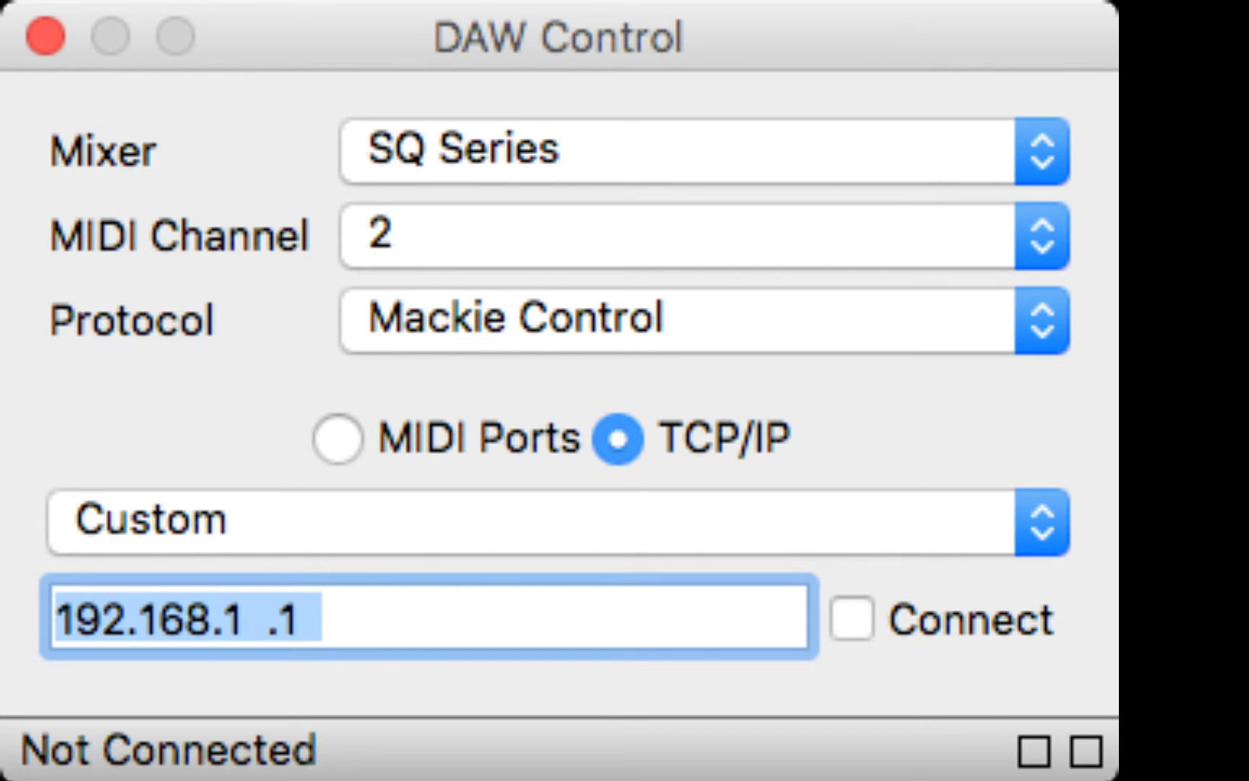
click(338, 438)
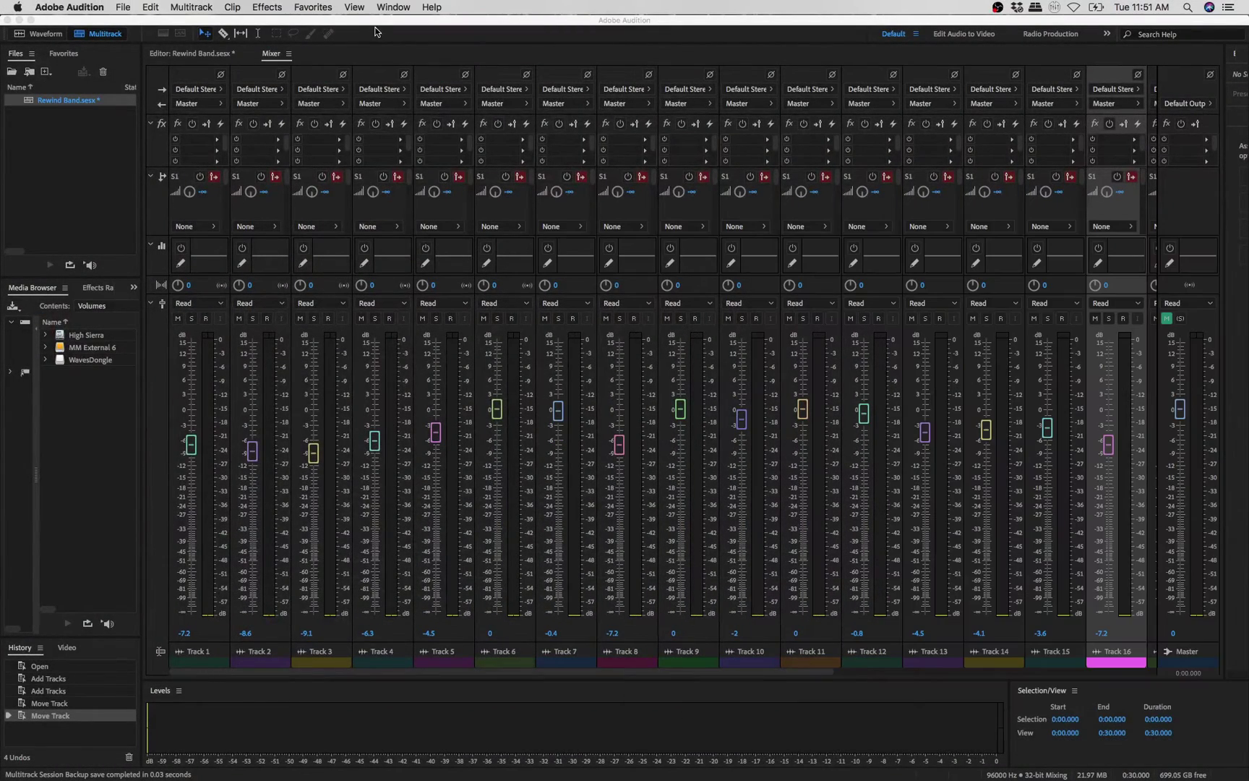
Open Audition's Control Surface preferences and the Mackie settings, selecting the first Mackie Control unit
click(386, 37)
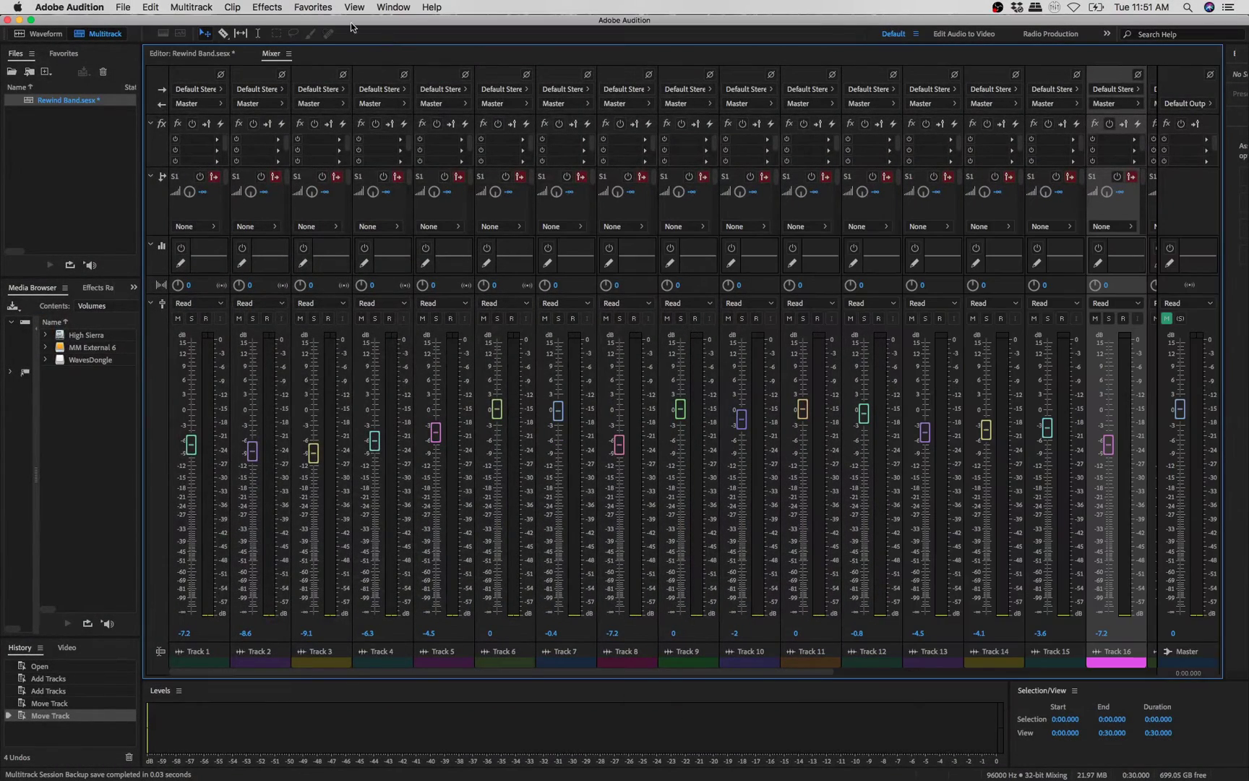
click(80, 7)
mouse_move(92, 44)
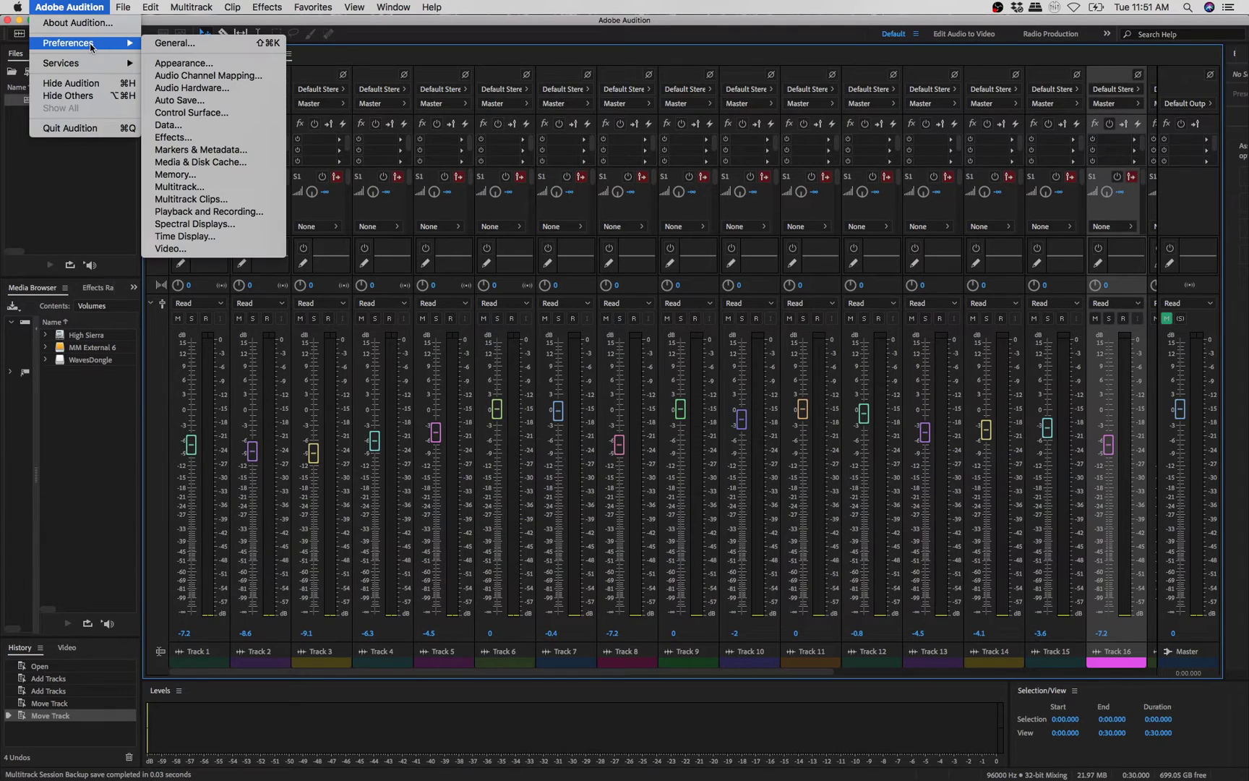
click(179, 116)
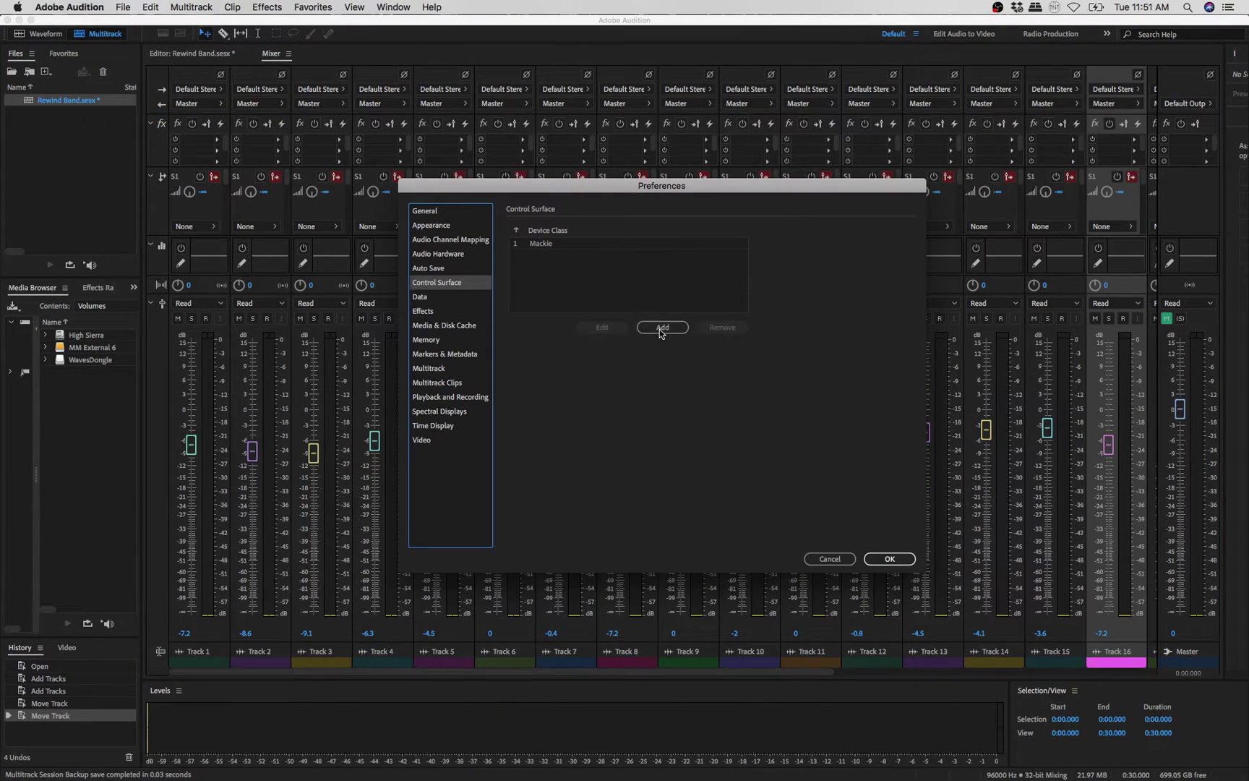
double_click(558, 244)
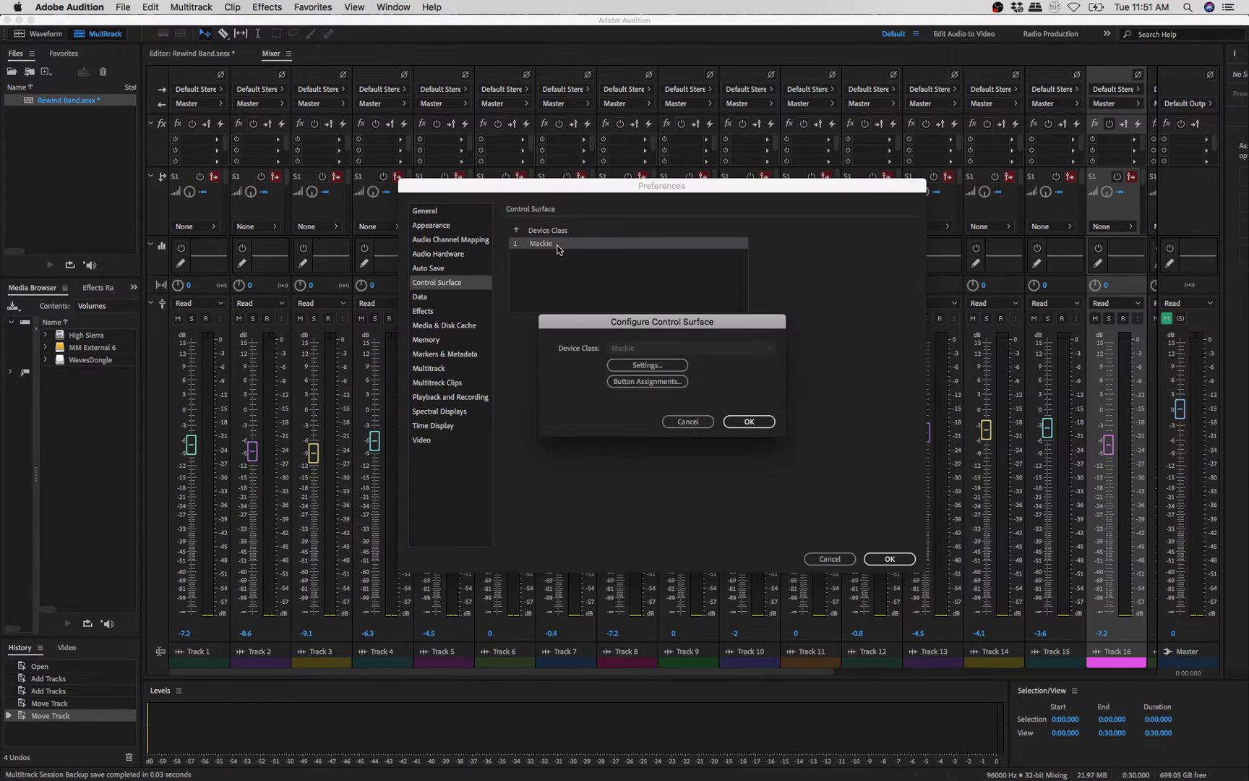
click(629, 366)
click(576, 336)
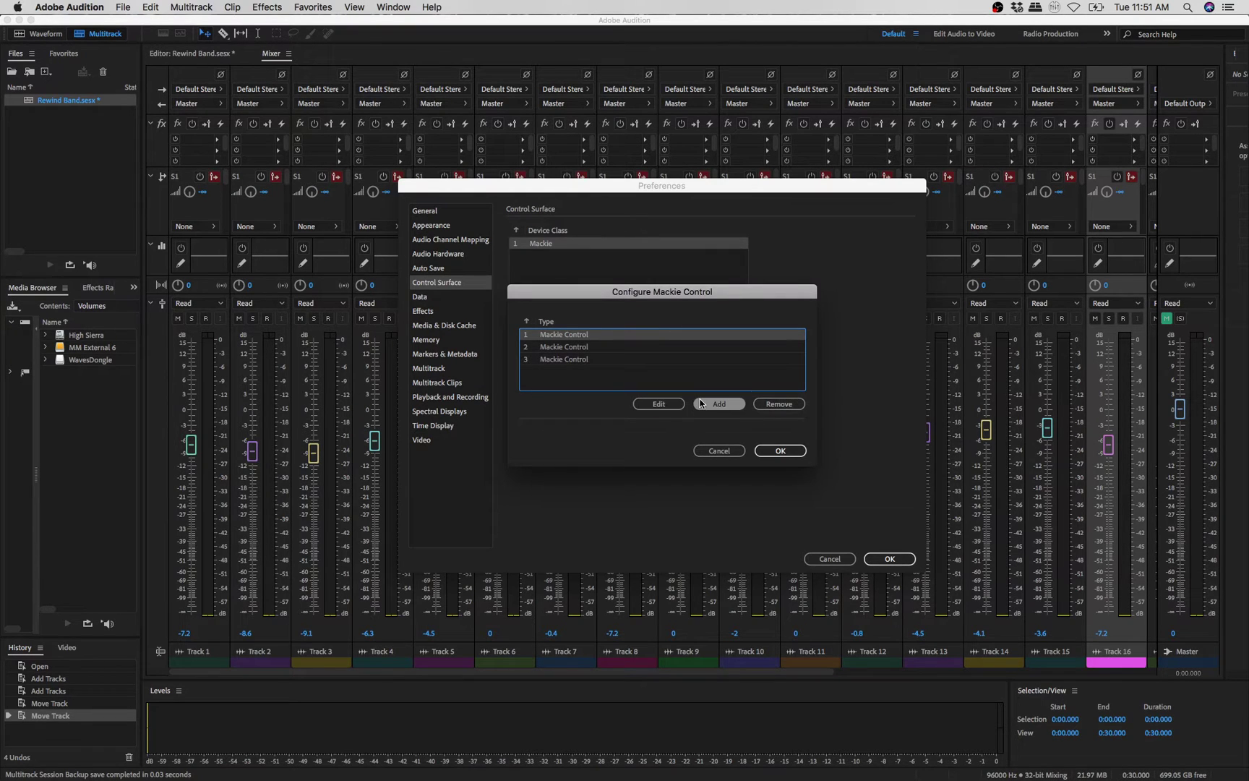
Check that the first surface is a Mackie Control on DAW Control MIDI 1
click(658, 404)
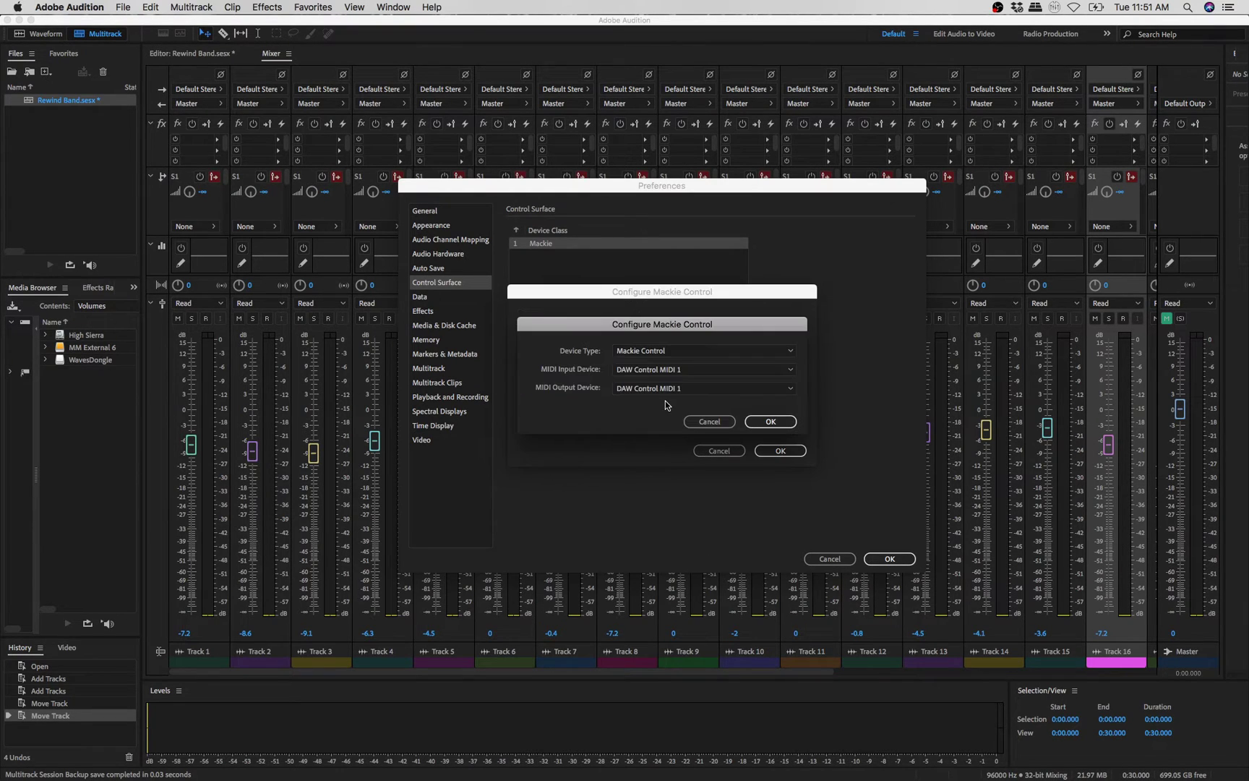
click(631, 351)
click(597, 348)
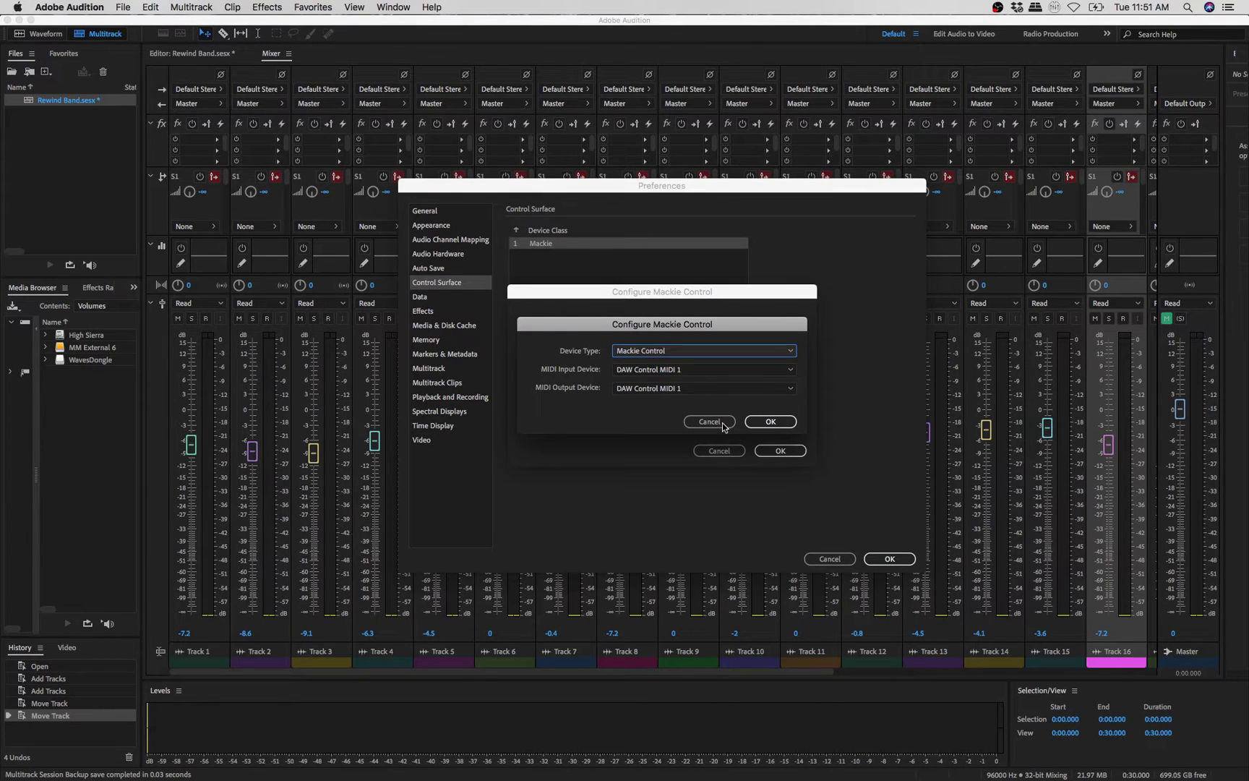
click(788, 423)
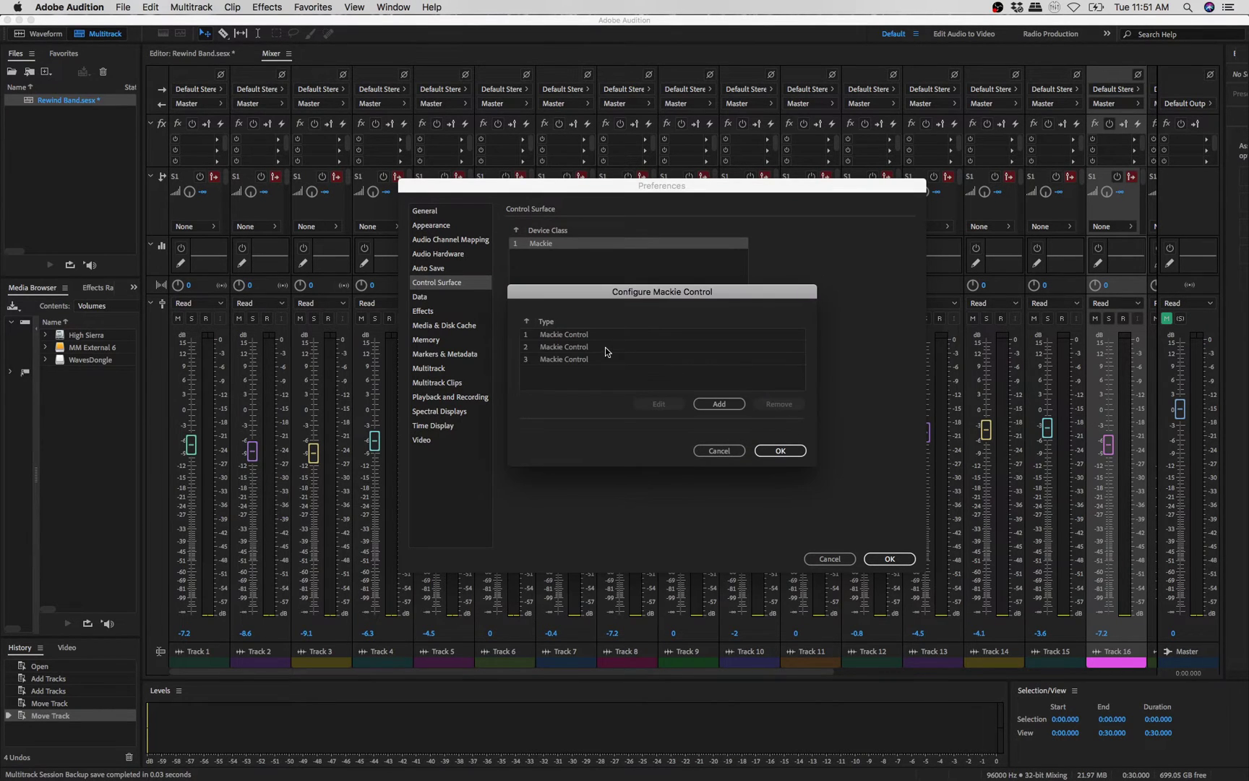
Check the second Mackie Control surface's DAW Control MIDI 2 ports, without adding another surface
click(587, 349)
double_click(584, 347)
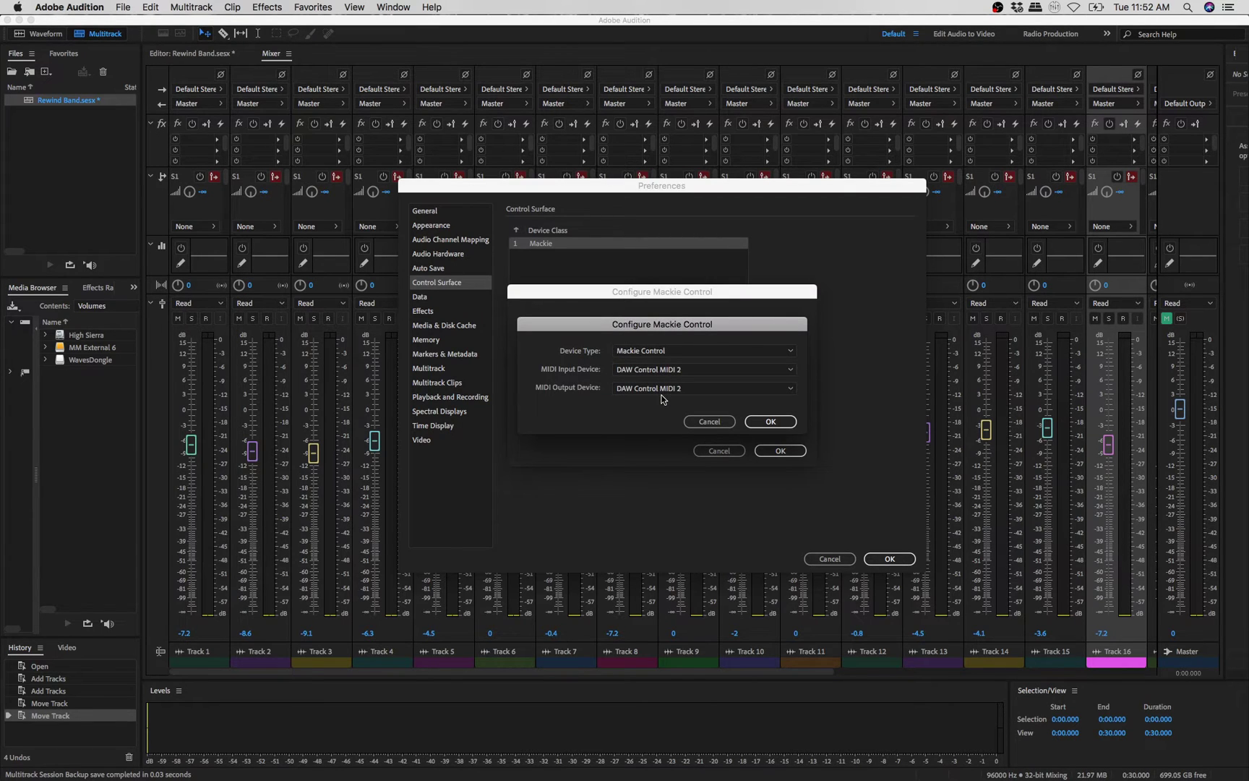
click(766, 422)
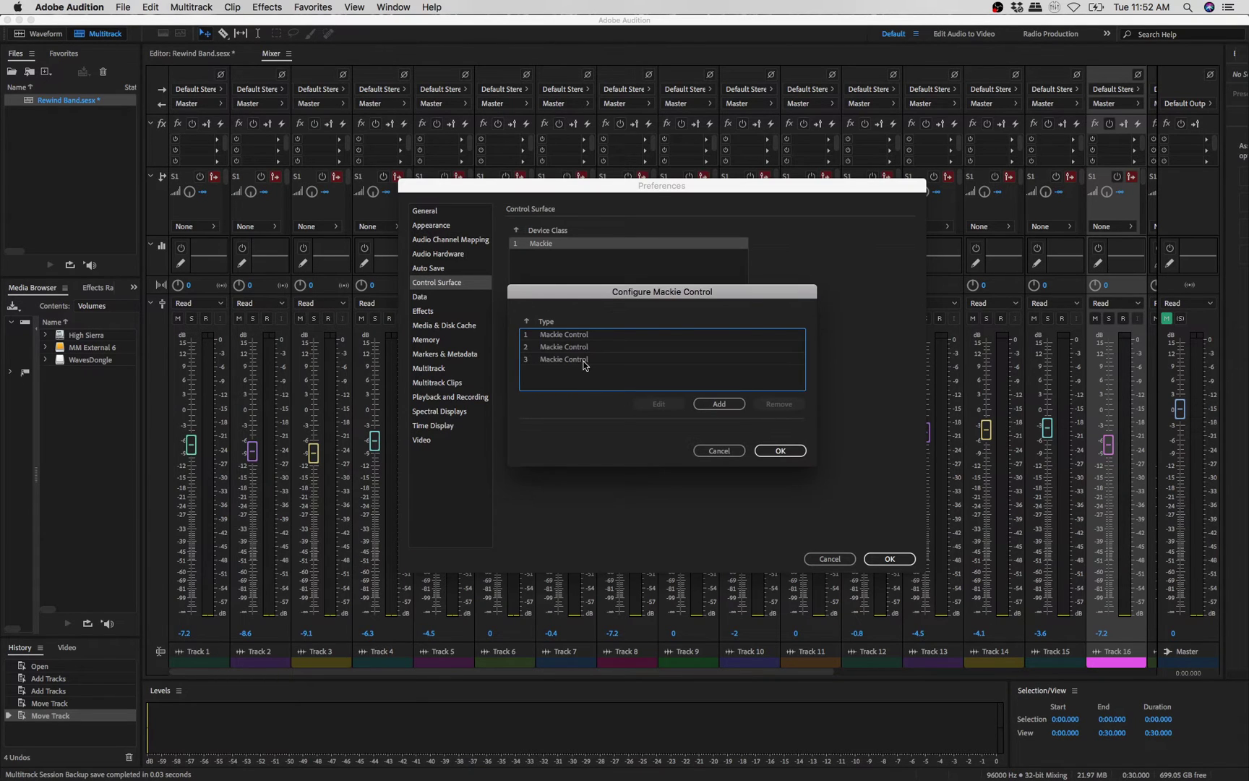
click(717, 405)
click(709, 421)
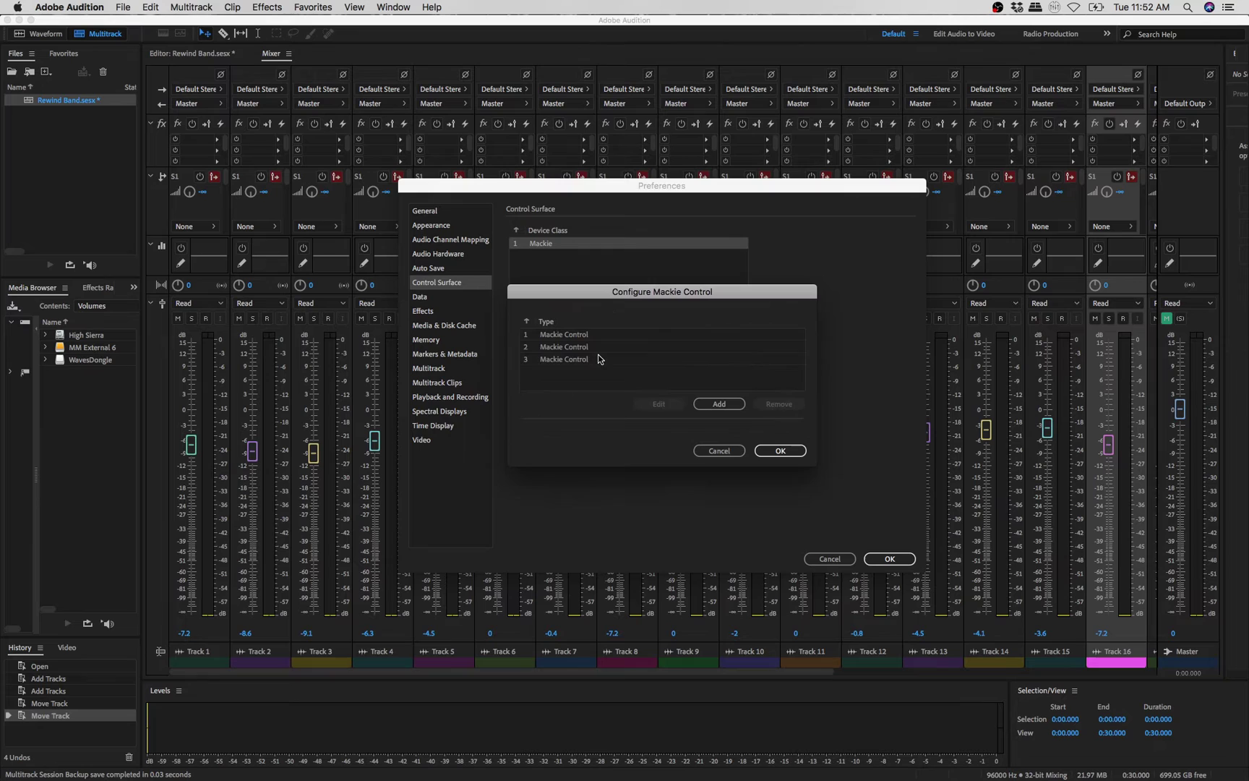
Check the third surface's DAW Control MIDI 3 ports and confirm both configuration dialogs
click(602, 359)
click(659, 403)
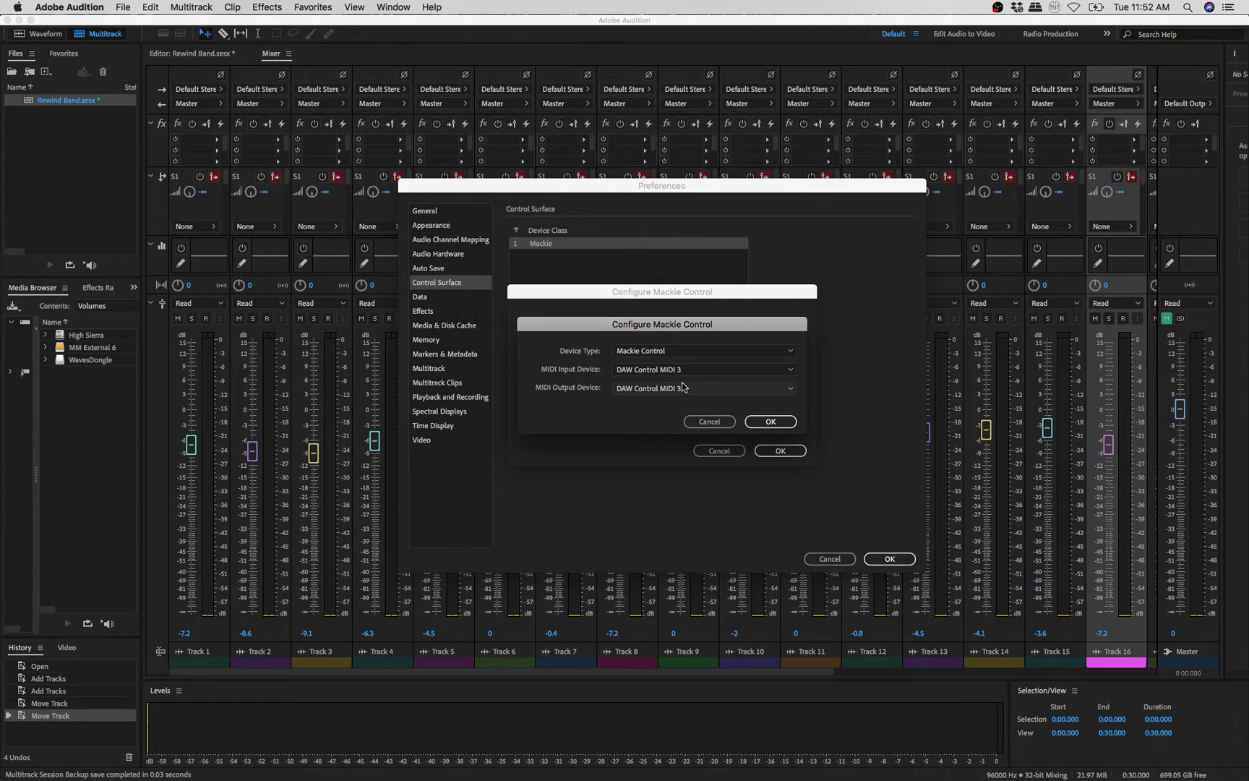
click(770, 422)
click(781, 450)
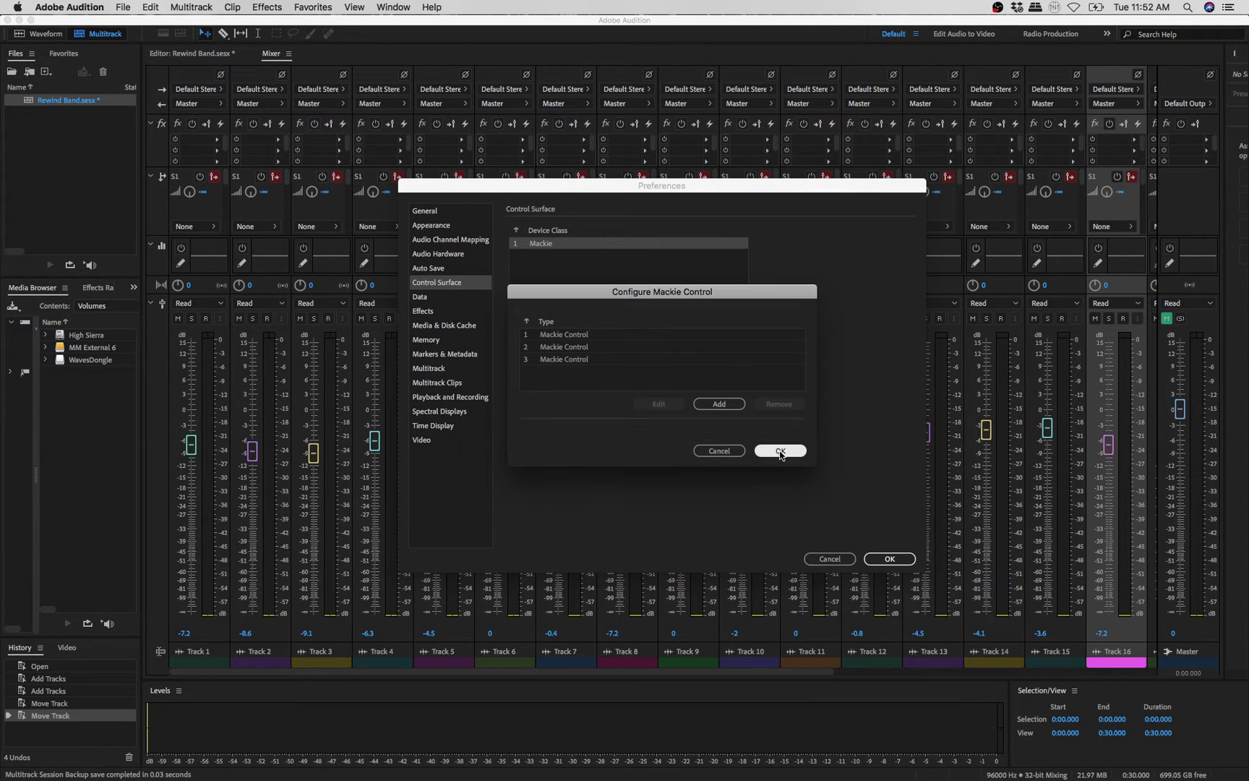
click(758, 425)
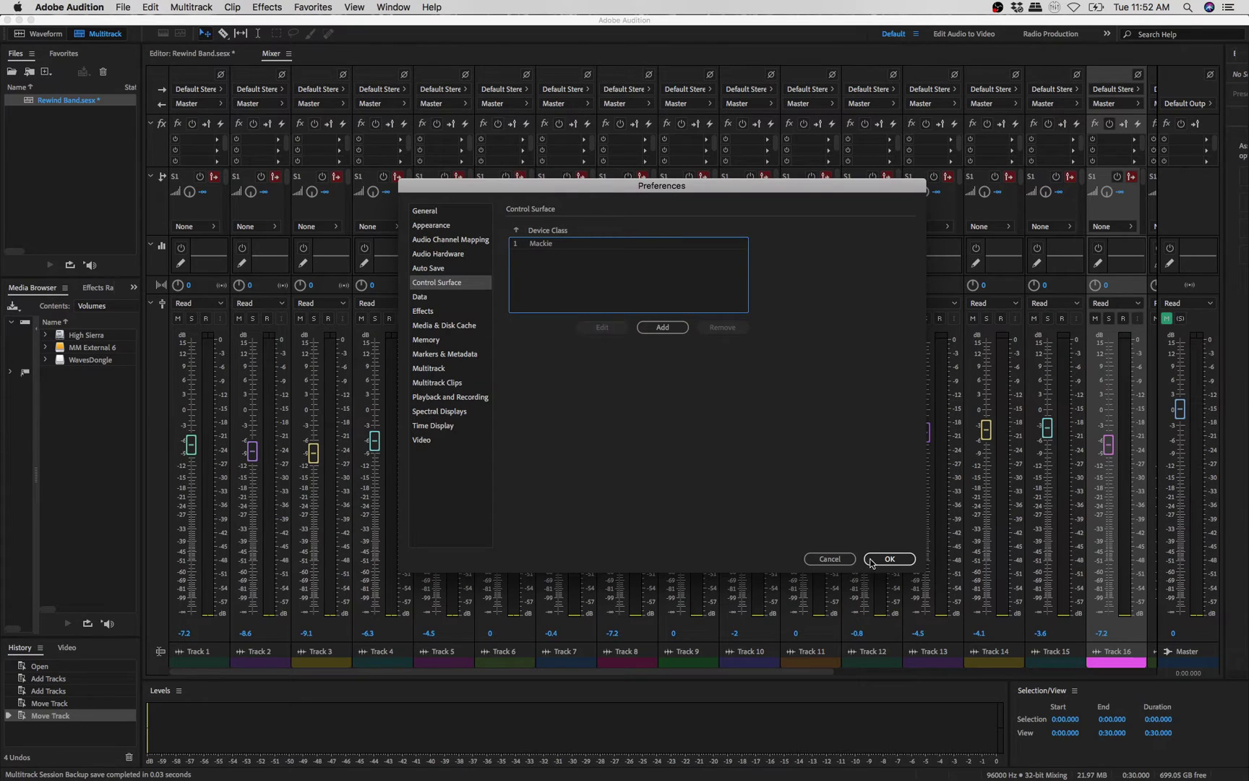
Close Preferences and scroll the Rewind Band mixer across Tracks 1–16 to watch the fader levels
click(903, 558)
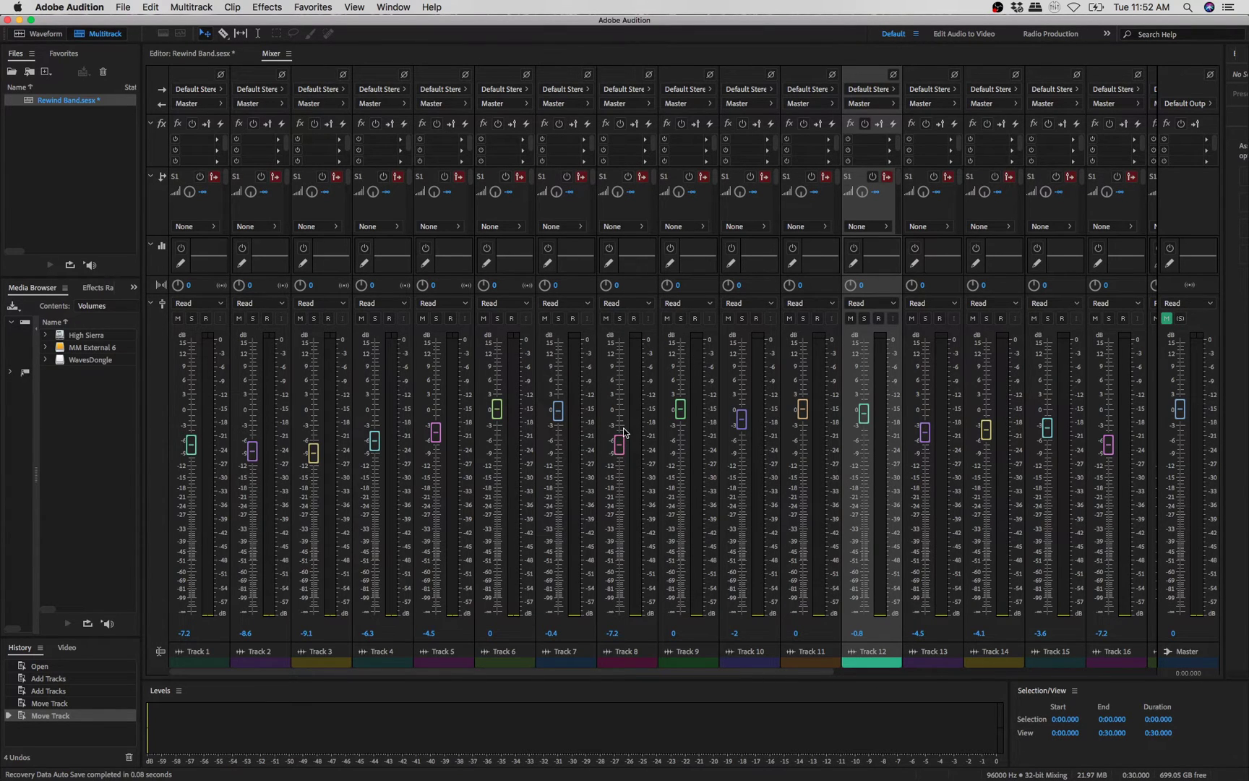
click(837, 676)
drag(678, 675, 595, 670)
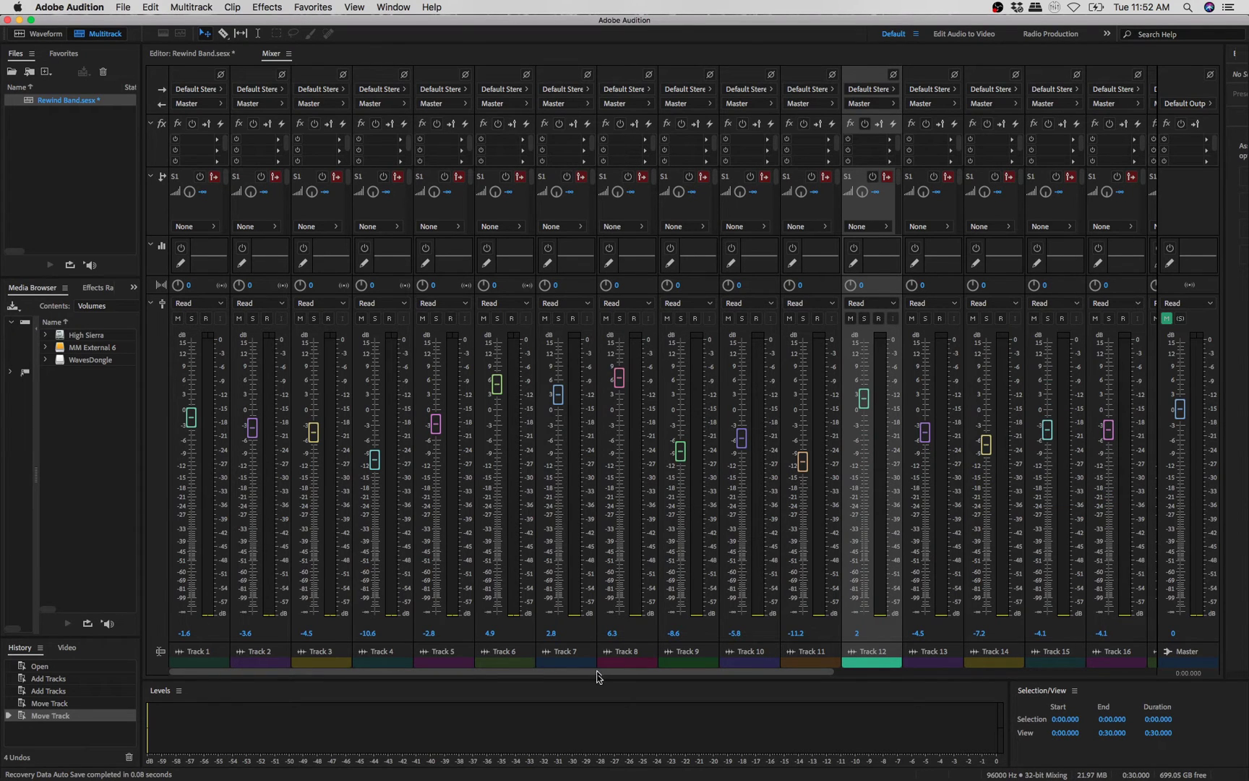
scroll(809, 678, right, 5)
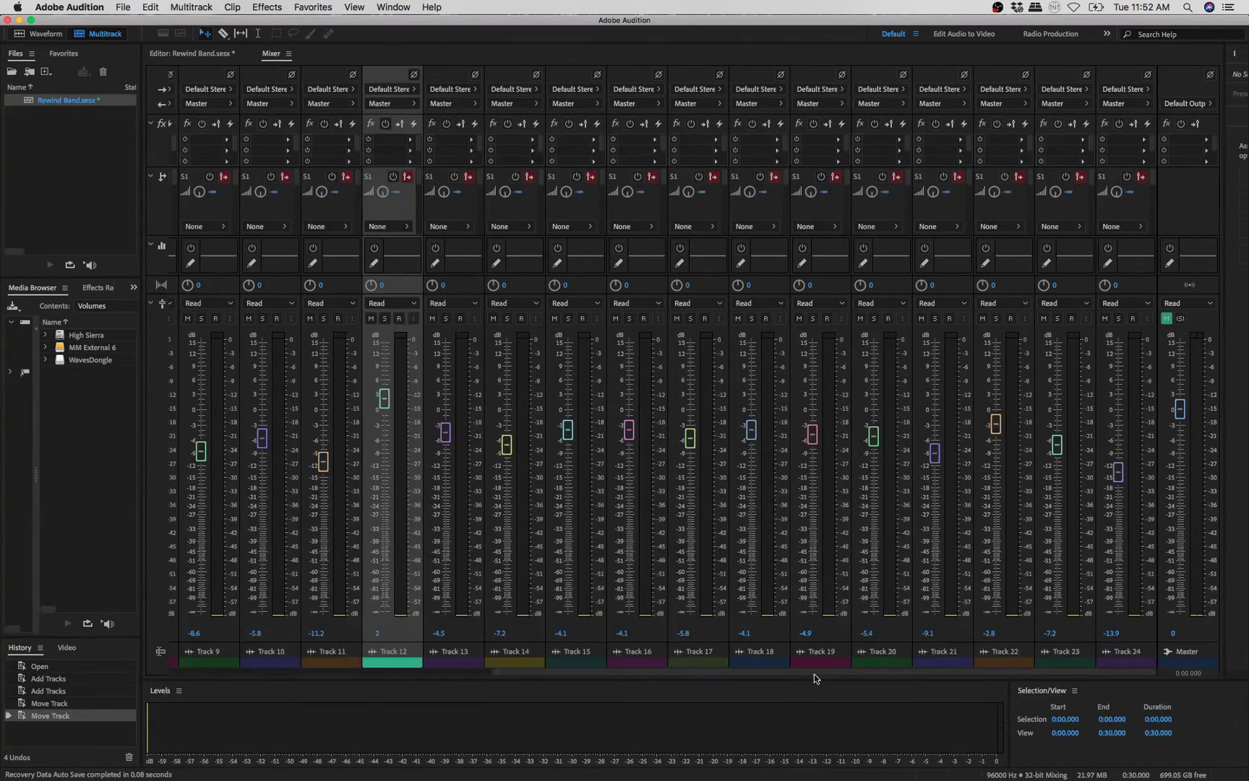
scroll(815, 678, left, 5)
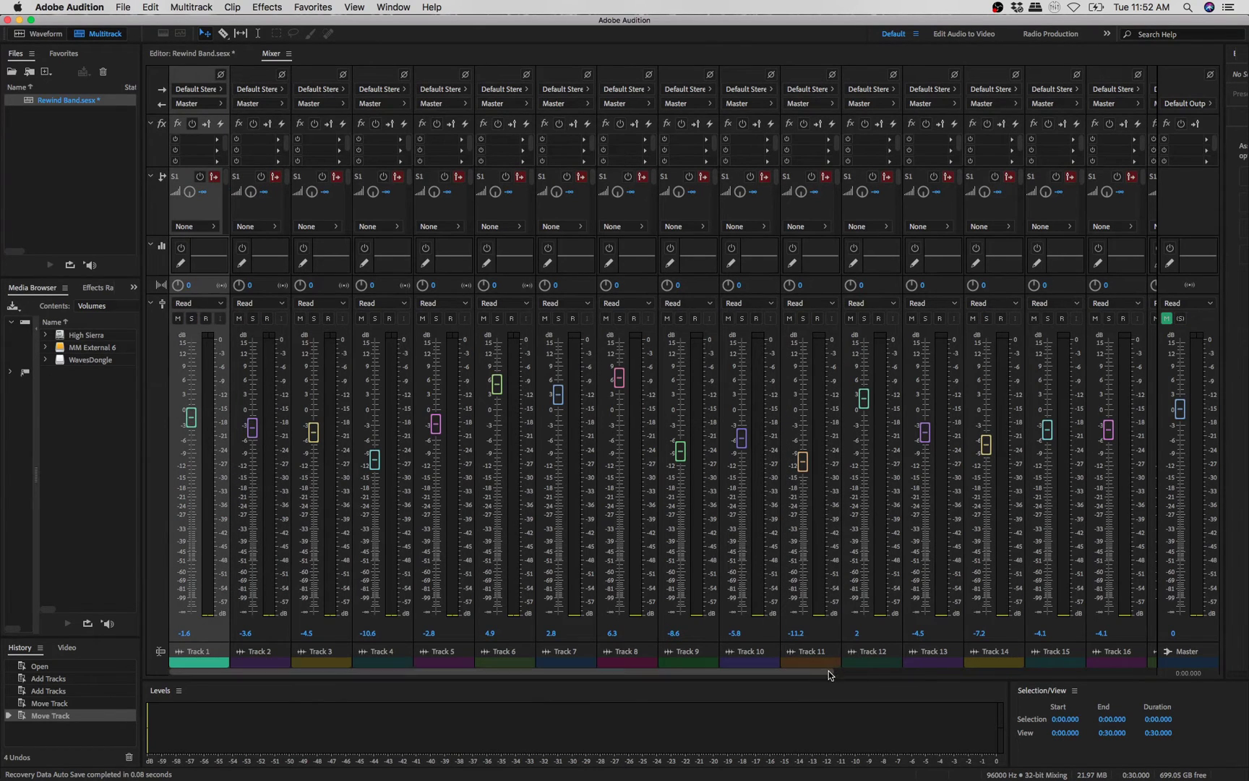
Move Track 17's strip left of Track 16, then return it between Tracks 16 and 18
drag(830, 675, 1076, 675)
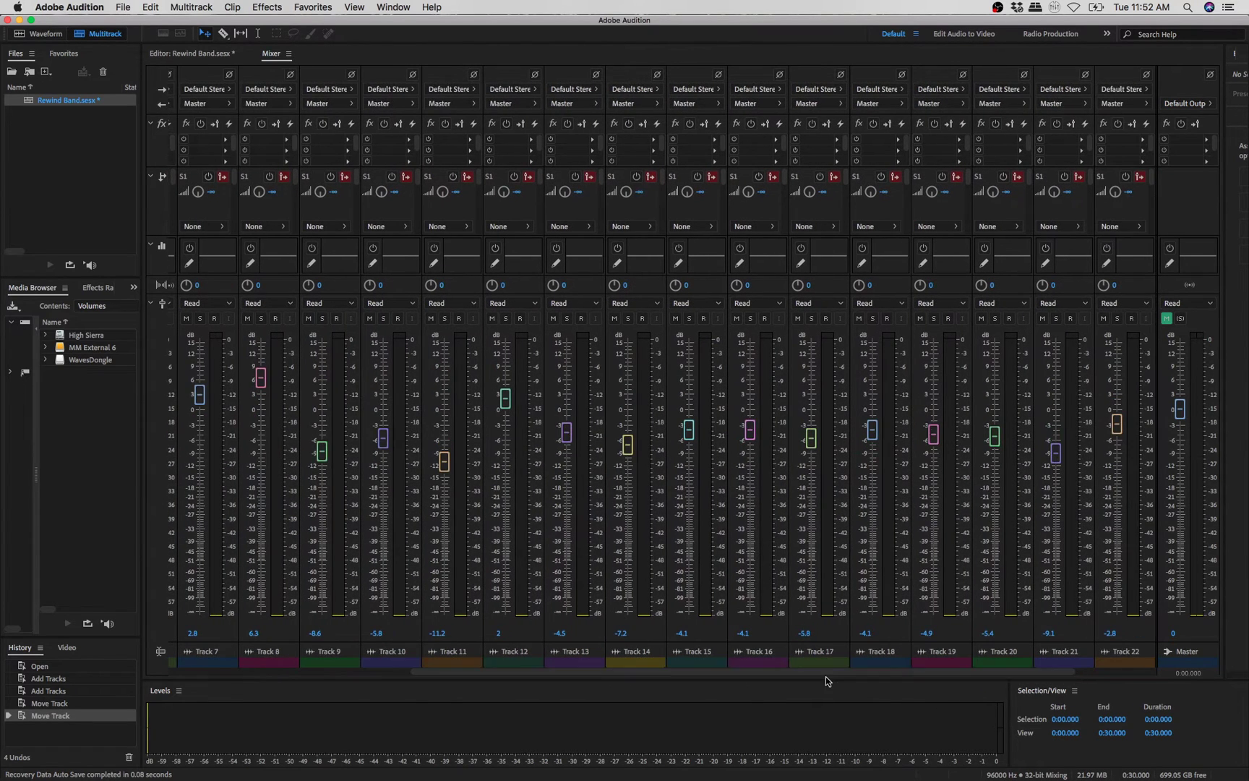
click(827, 663)
drag(827, 664, 744, 665)
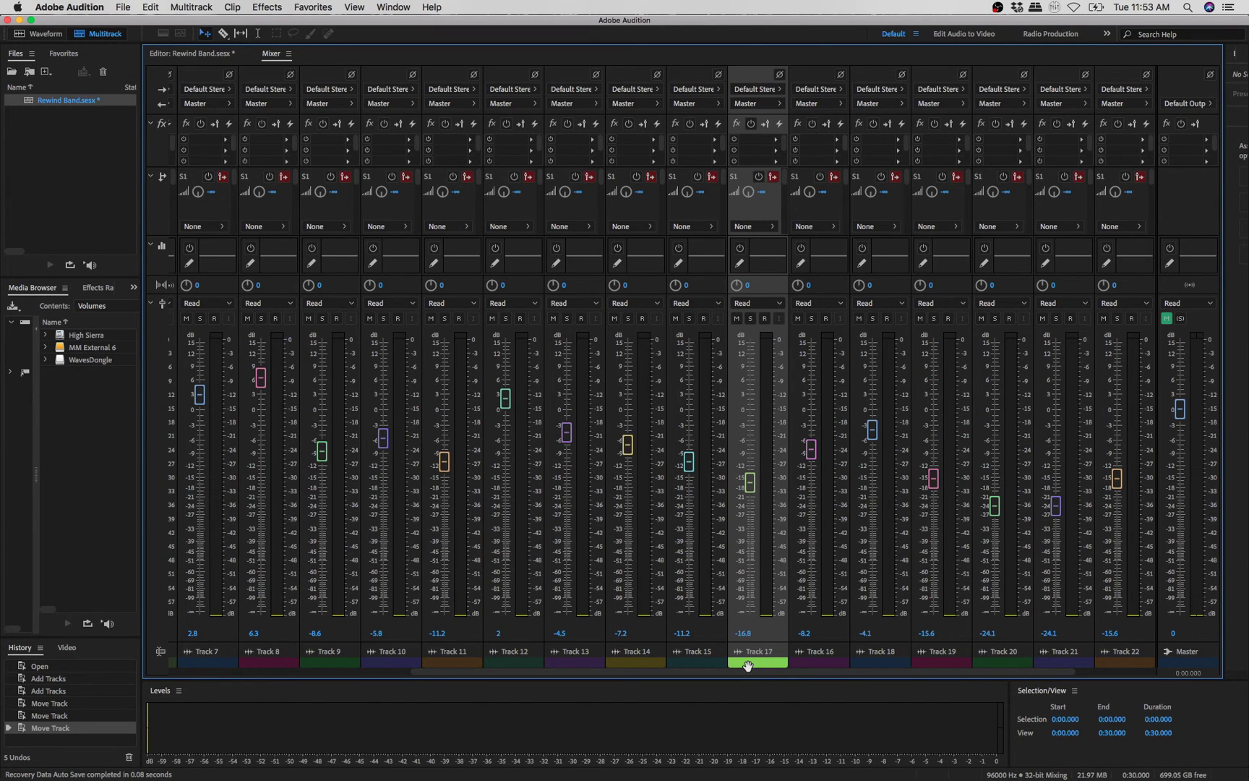
drag(748, 666, 833, 670)
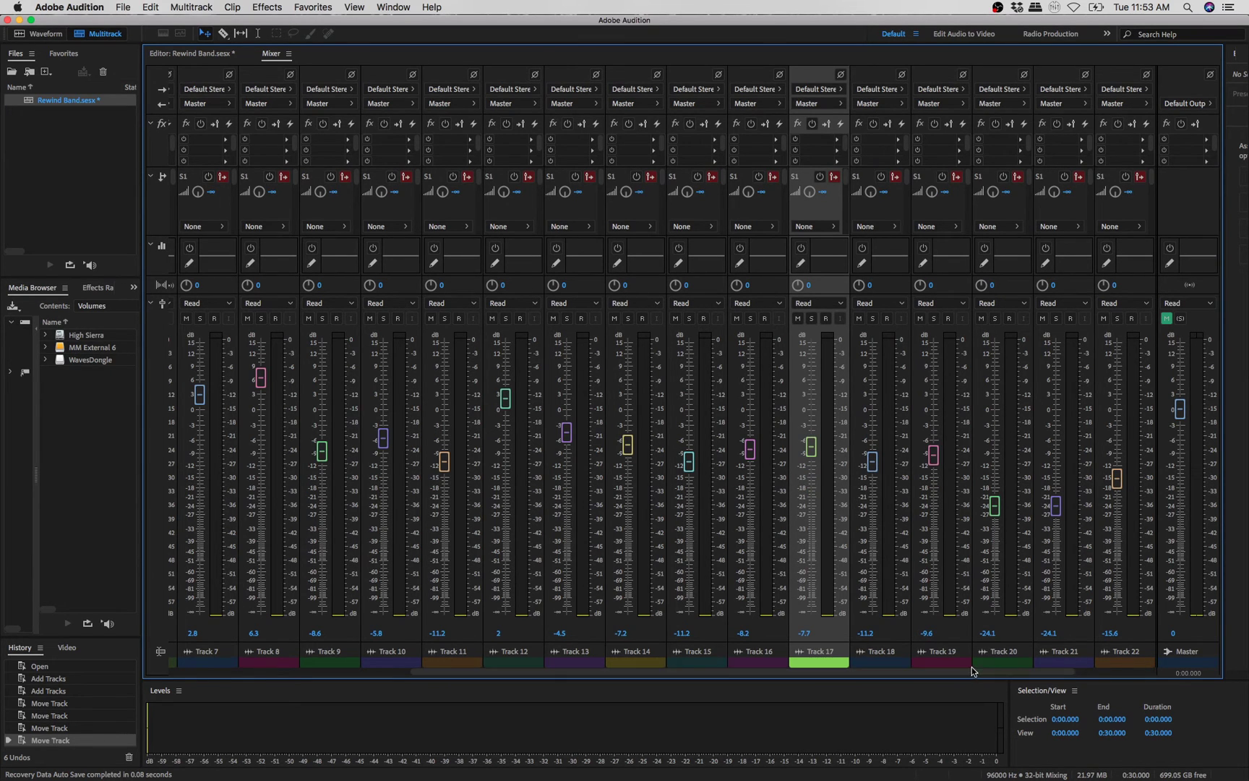
click(1119, 672)
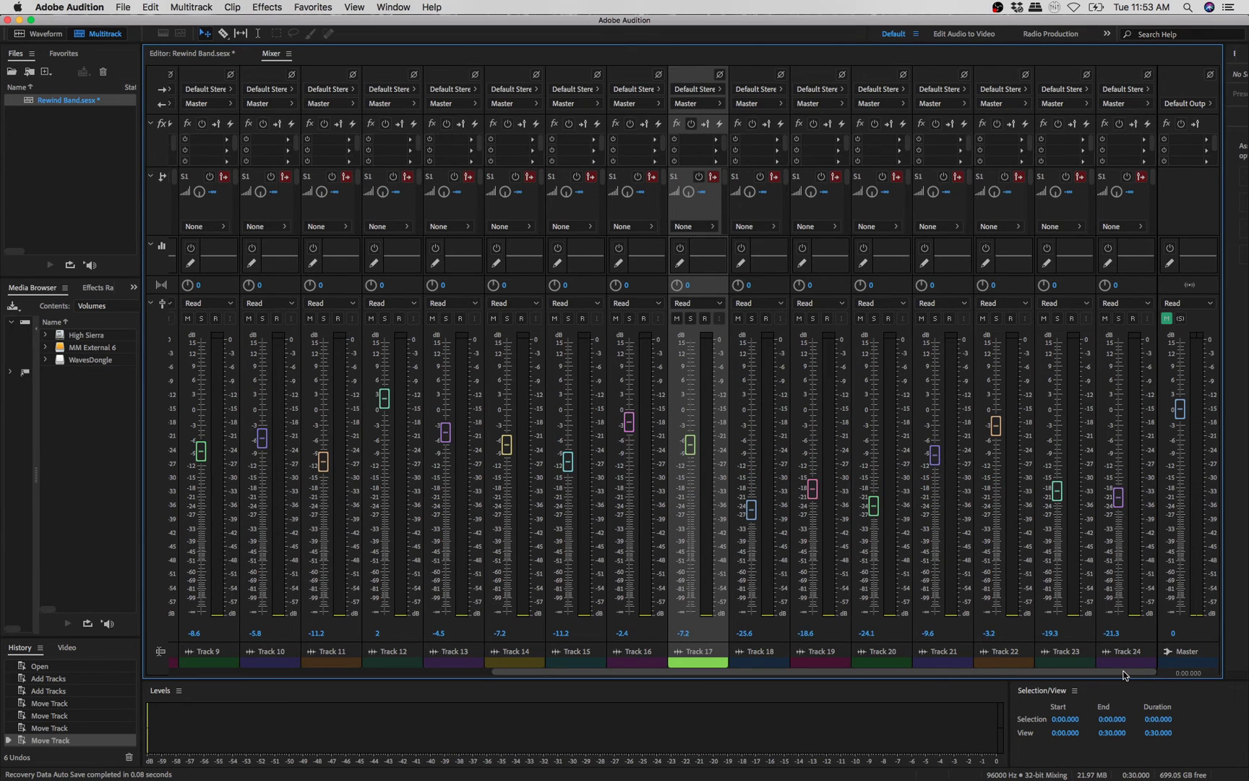
click(1124, 671)
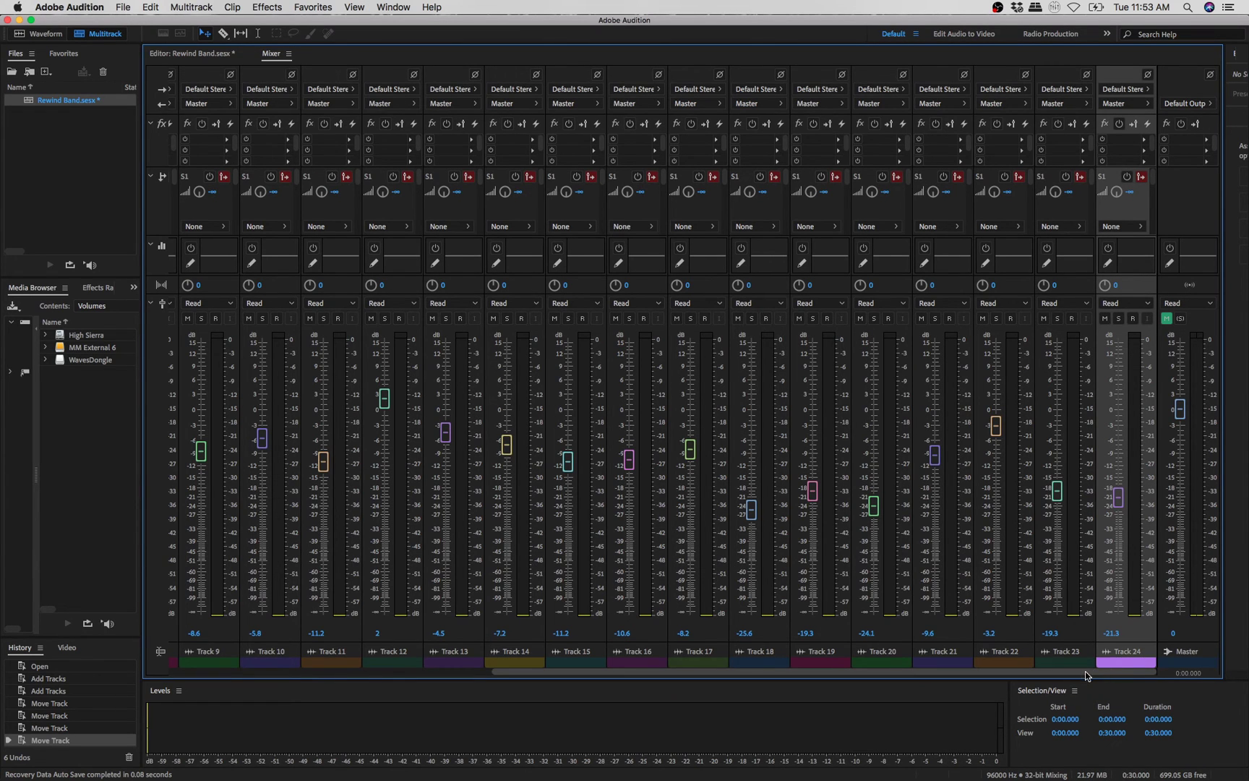
scroll(1085, 670, left, 5)
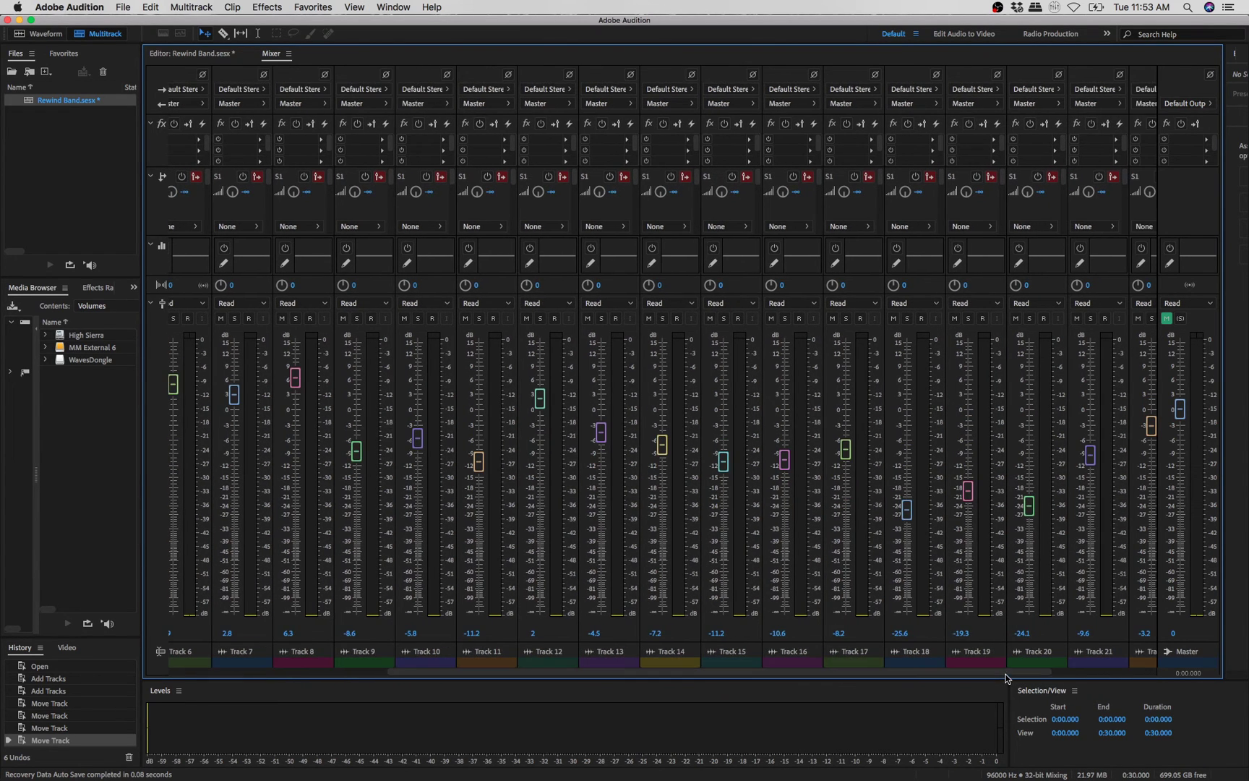
scroll(870, 674, right, 5)
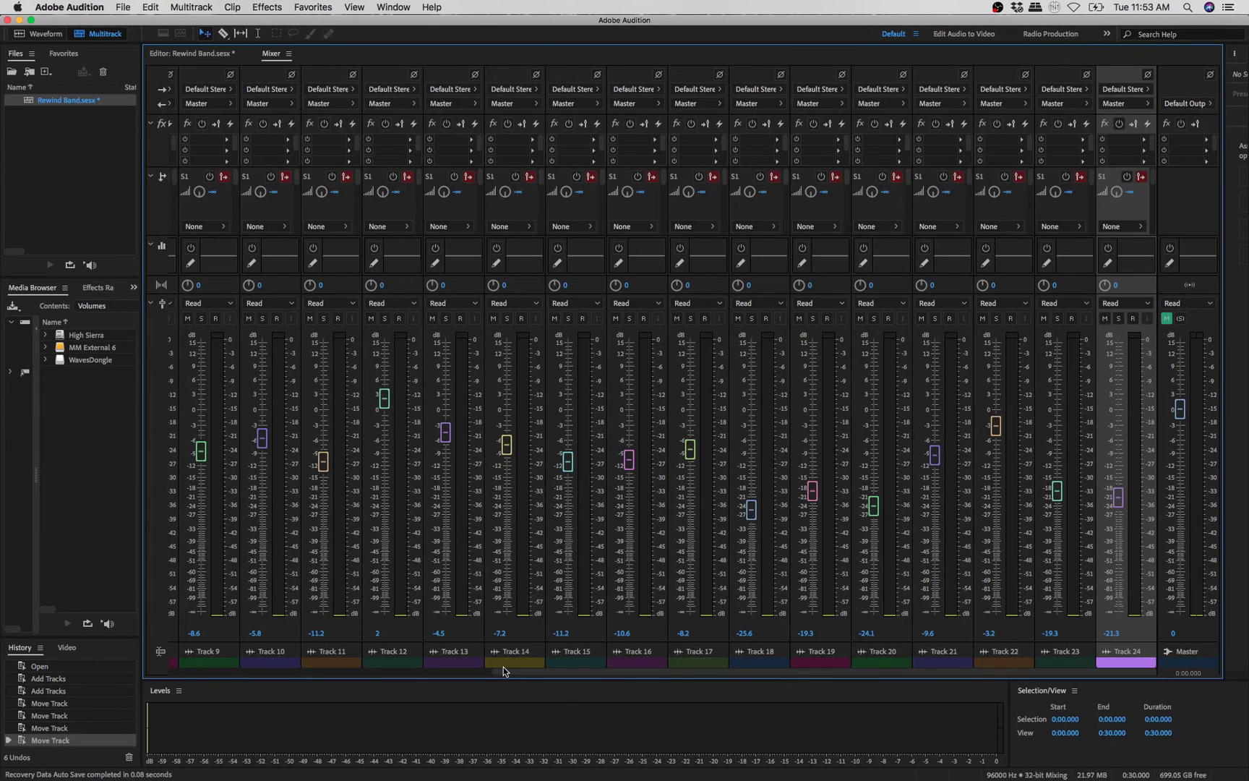
drag(504, 669, 431, 695)
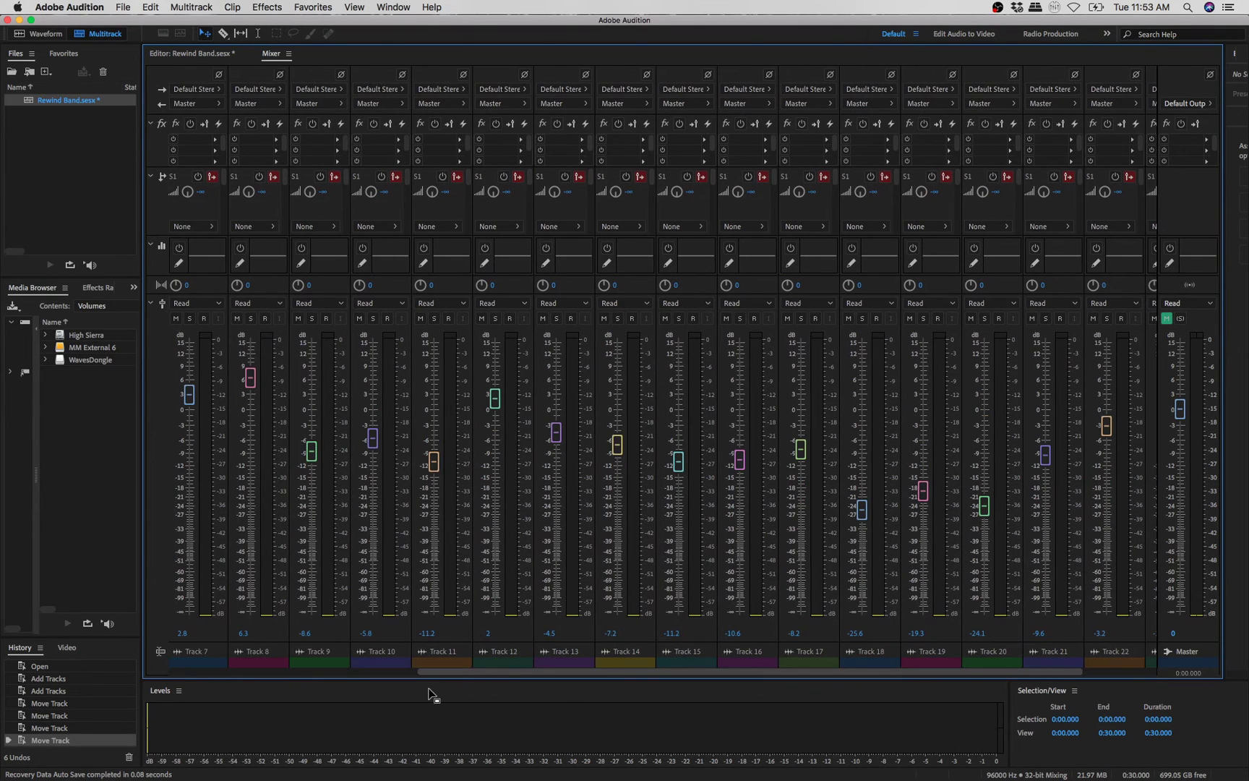
click(177, 673)
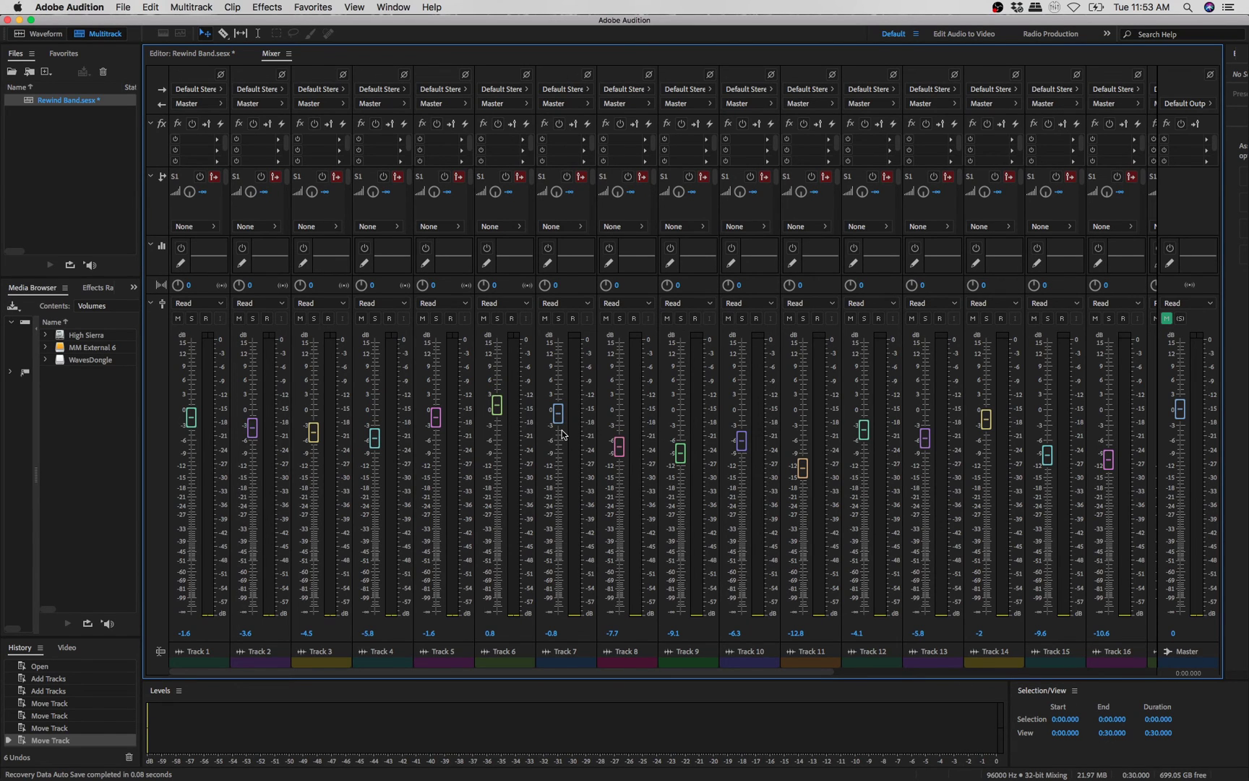
Switch to OBS Studio, bringing it in front of the Audition mixer
key(super+Tab)
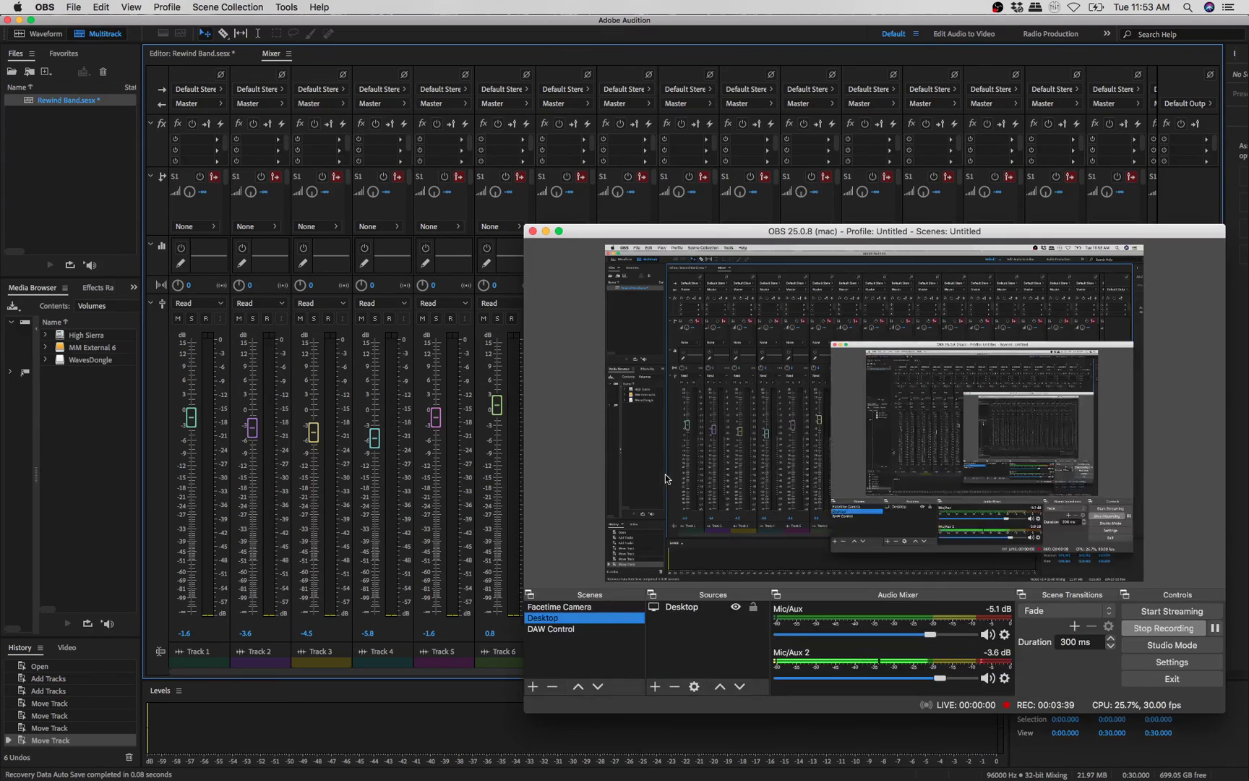